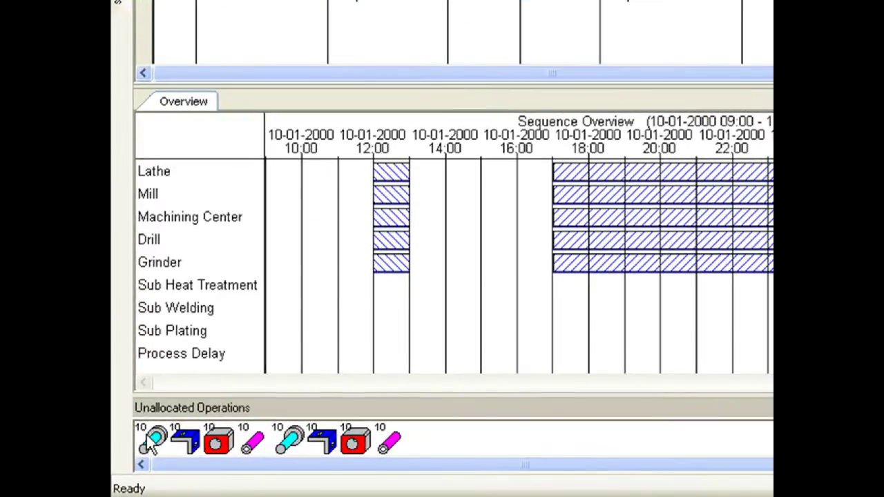
mouse_move(148, 435)
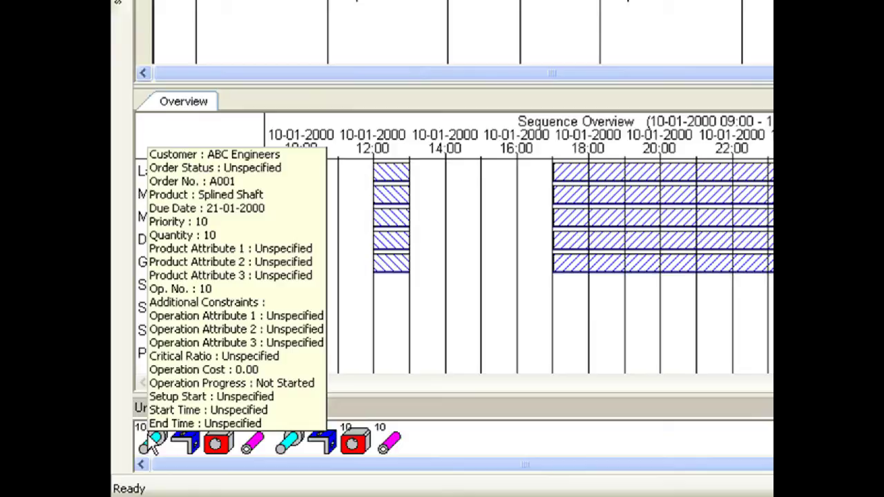
mouse_move(185, 442)
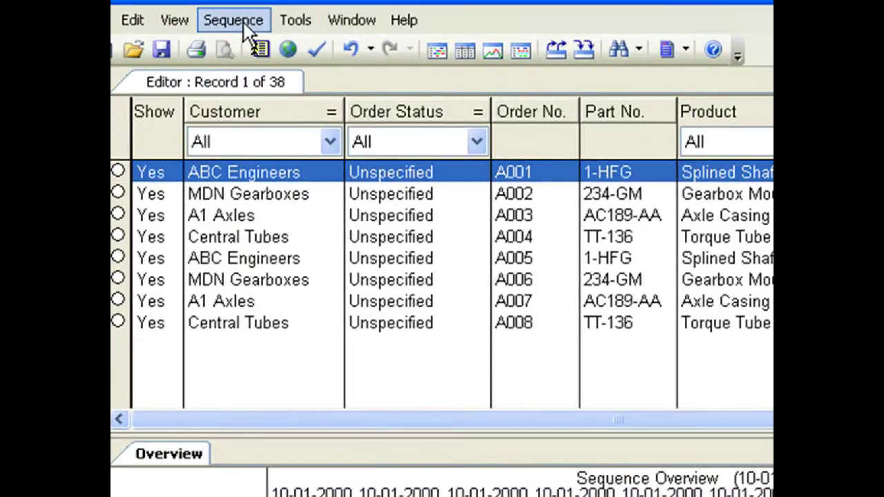
Browse the Sequence menu's forward, backward and bi-directional sequencing options
click(243, 22)
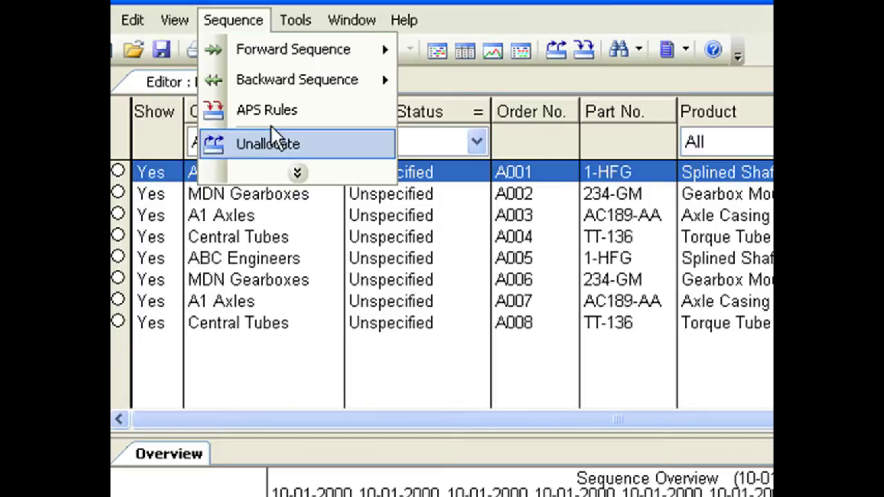
click(304, 173)
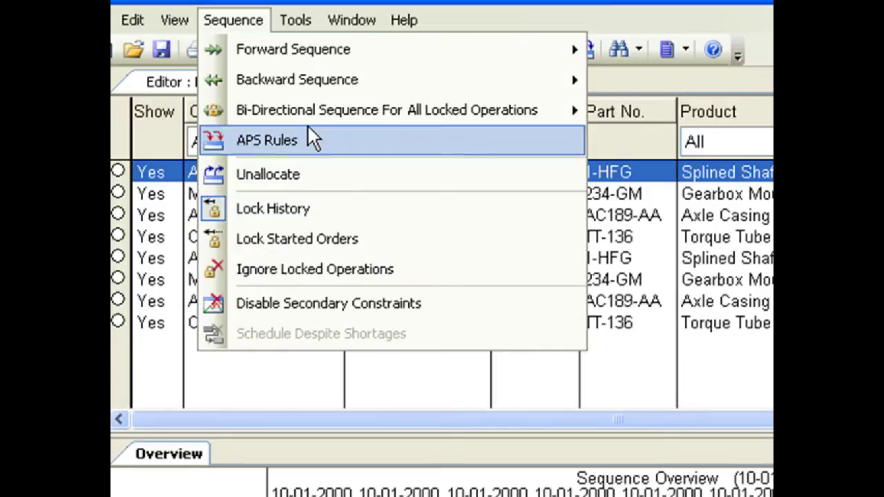
mouse_move(307, 49)
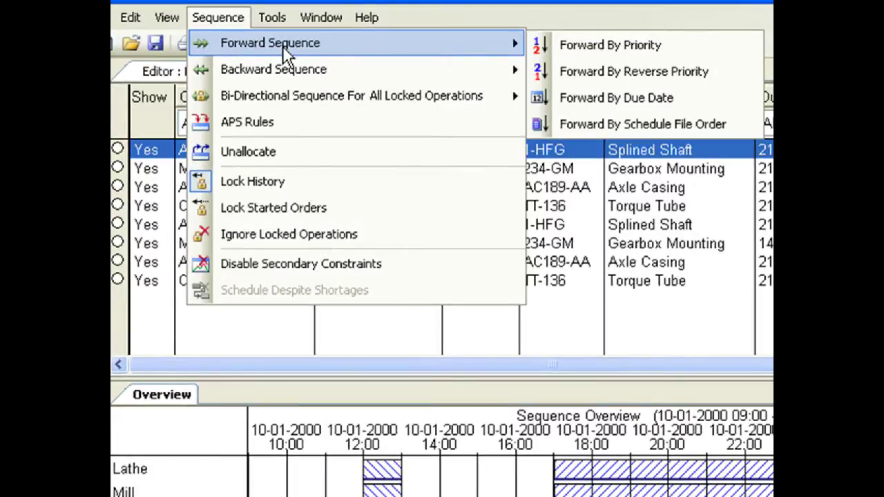
mouse_move(284, 69)
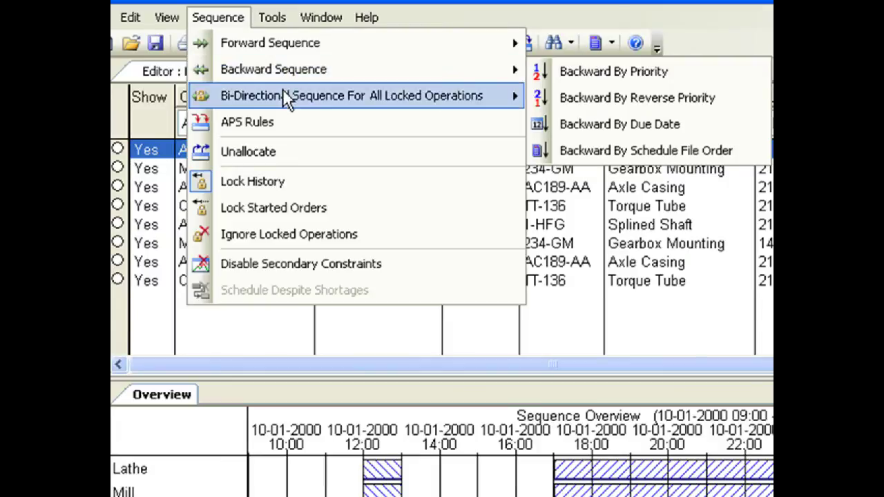
mouse_move(287, 97)
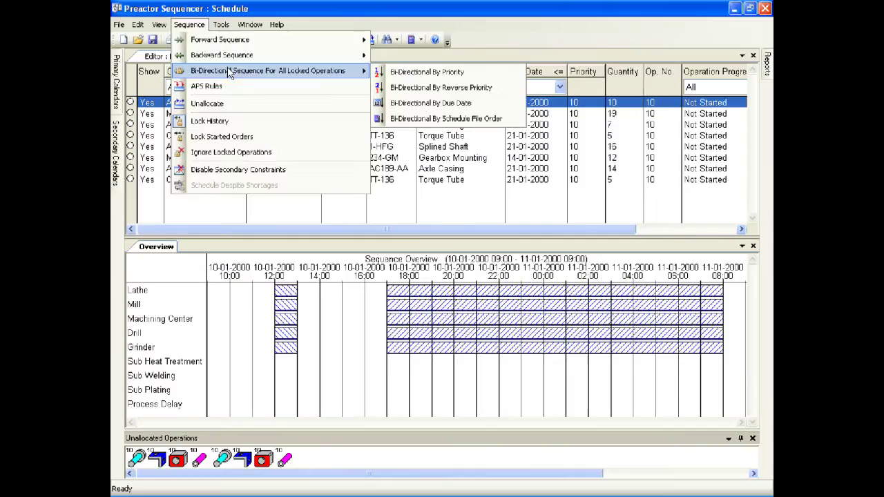
Close the menu without choosing an option and turn on the Sequence toolbar
click(761, 50)
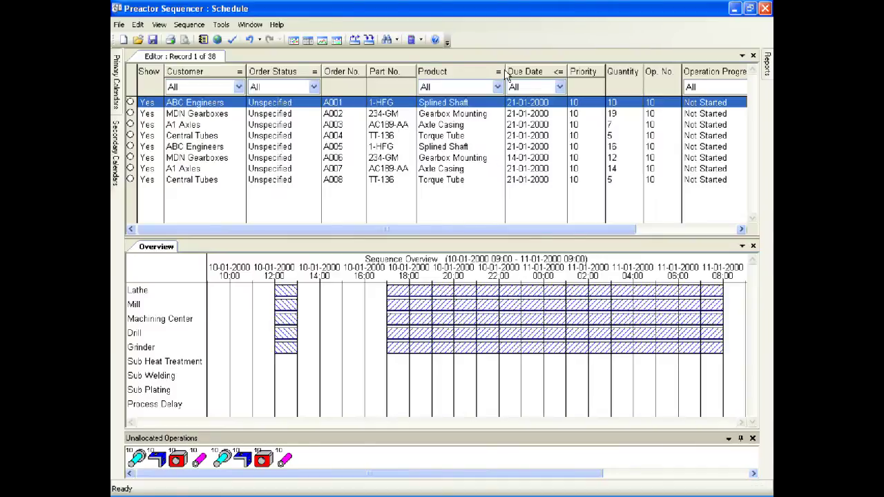
right_click(504, 44)
click(524, 71)
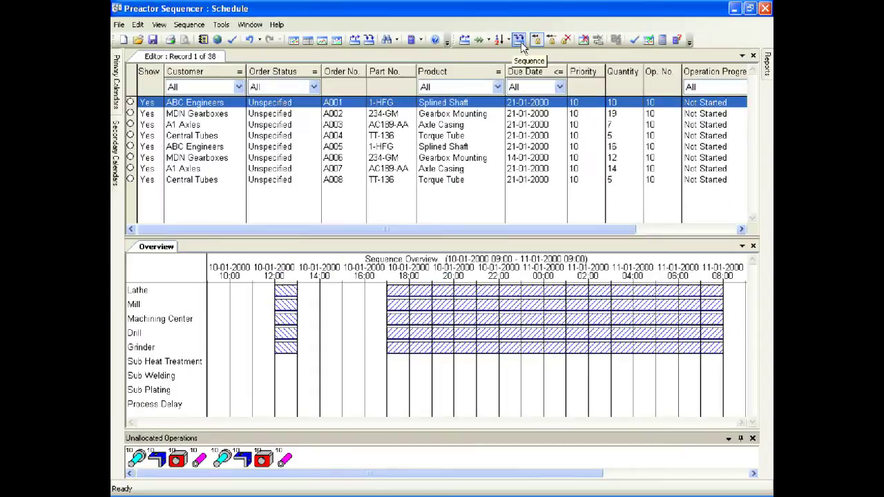
Schedule all unallocated orders onto the resources with the Sequencing Order button
click(538, 46)
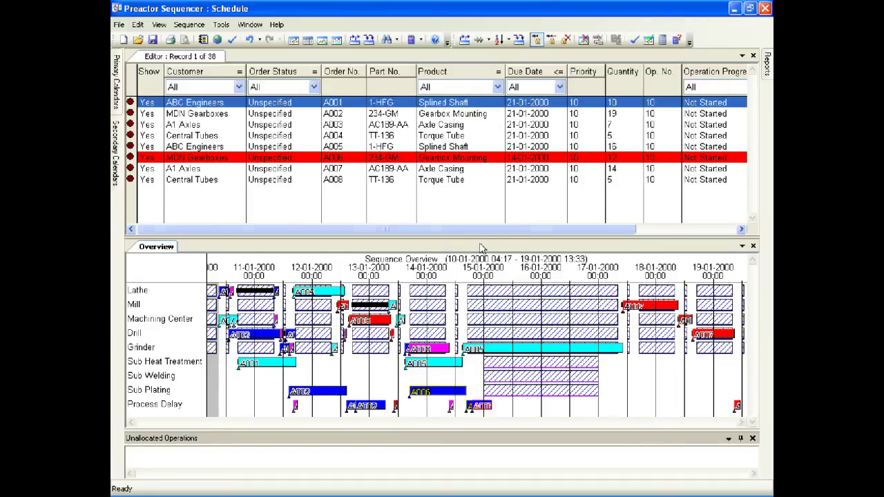
Maximise the Overview chart and check each resource's cost and efficiency details
right_click(170, 253)
click(194, 289)
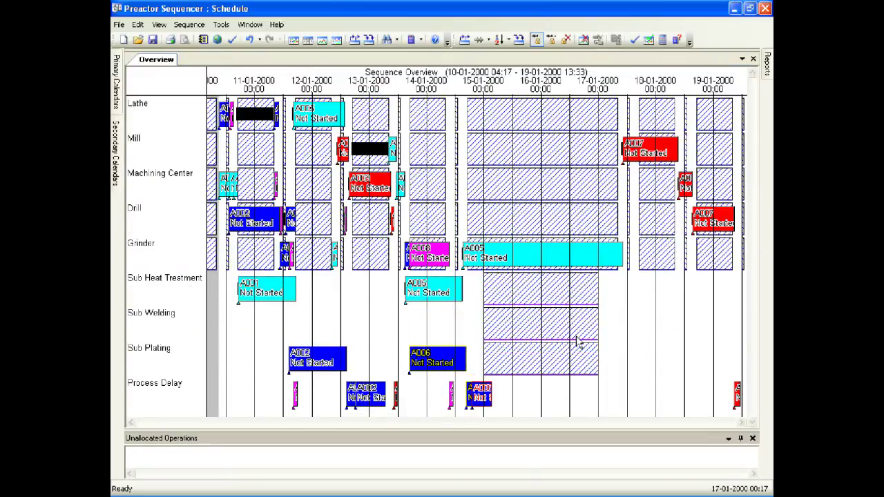
mouse_move(141, 109)
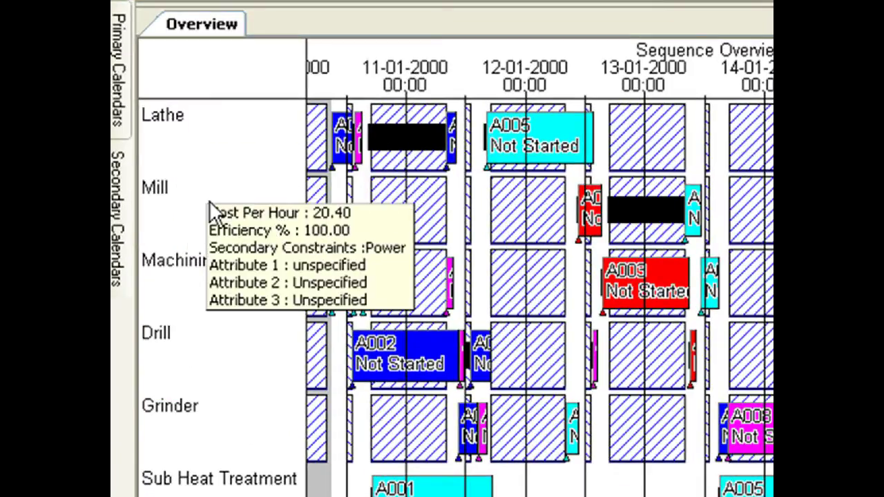
mouse_move(186, 263)
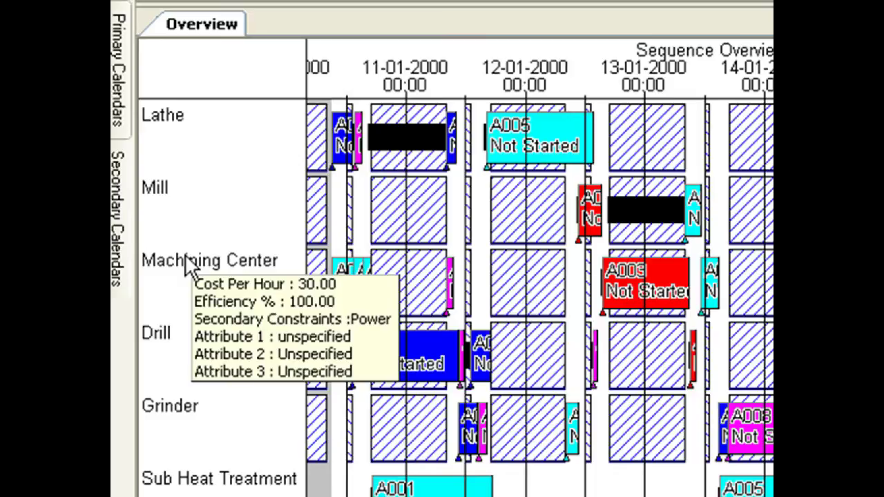
mouse_move(179, 413)
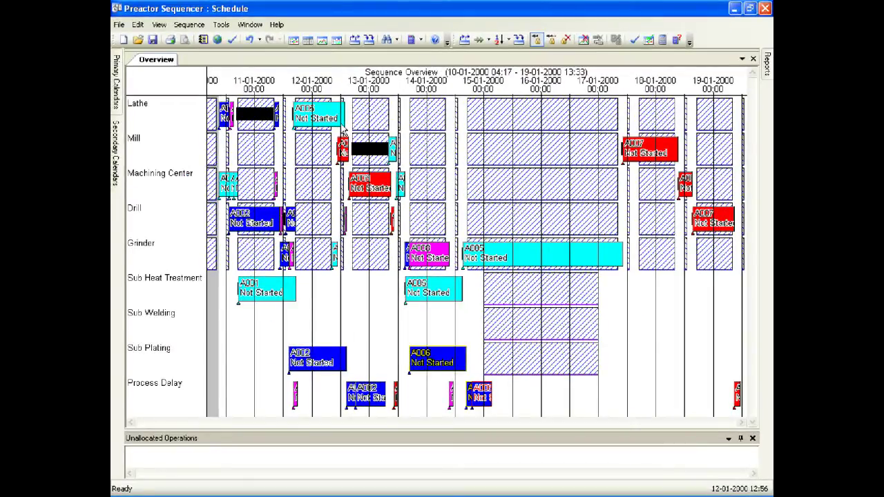
mouse_move(256, 116)
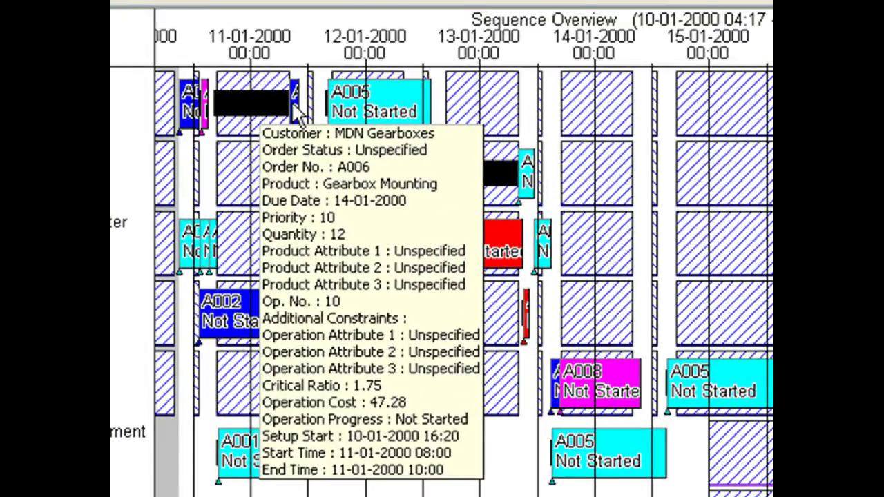
mouse_move(361, 103)
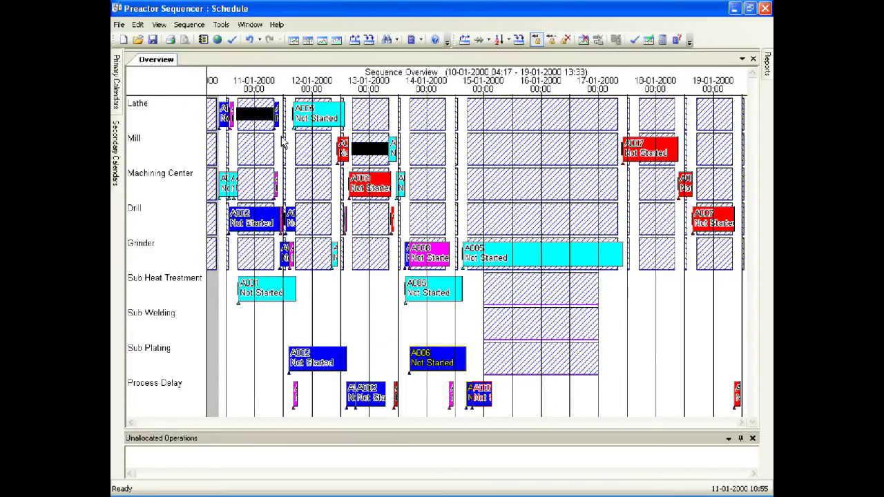
mouse_move(251, 224)
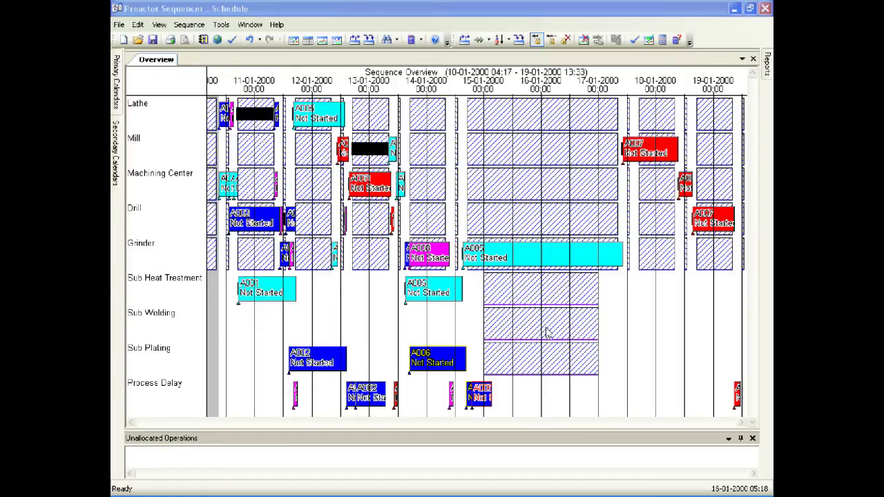
click(327, 123)
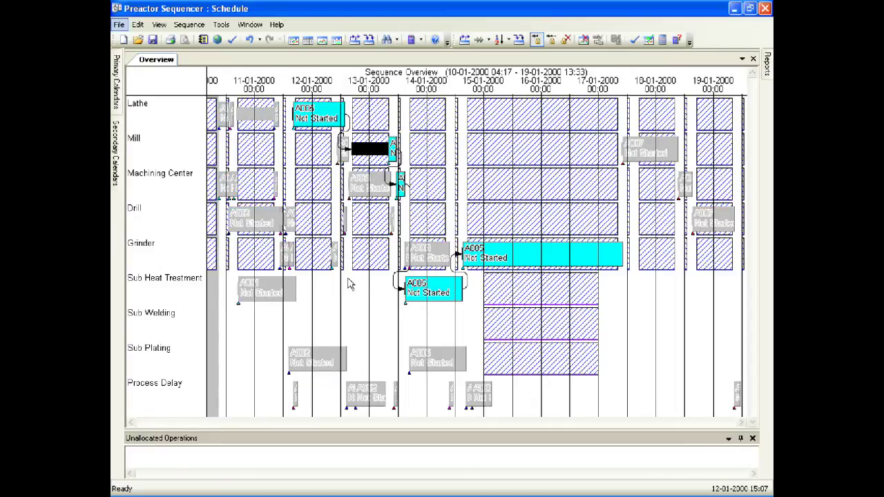
click(321, 278)
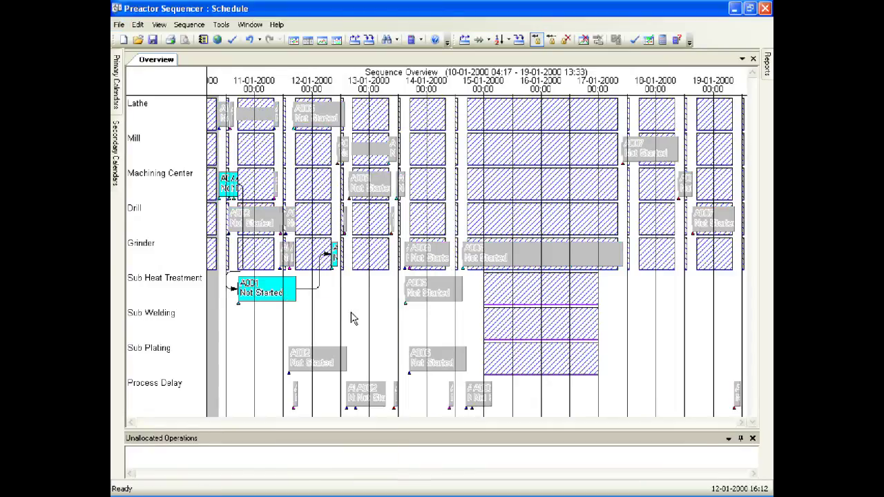
click(315, 121)
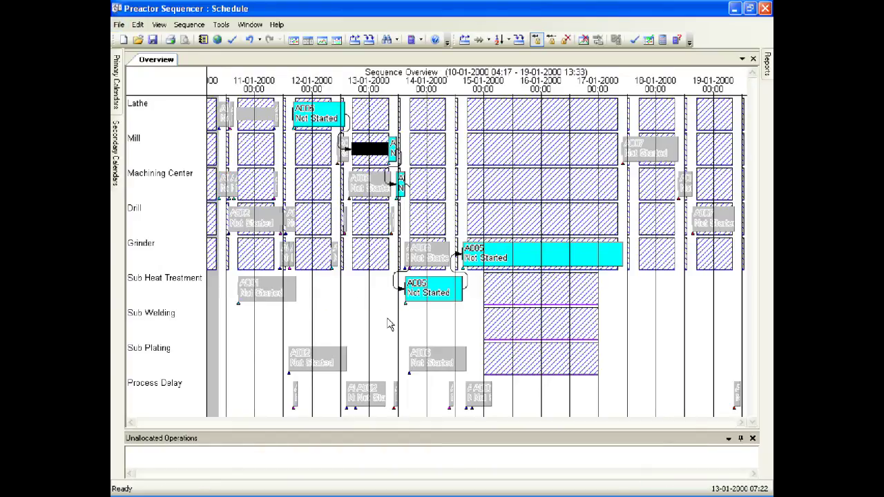
click(427, 363)
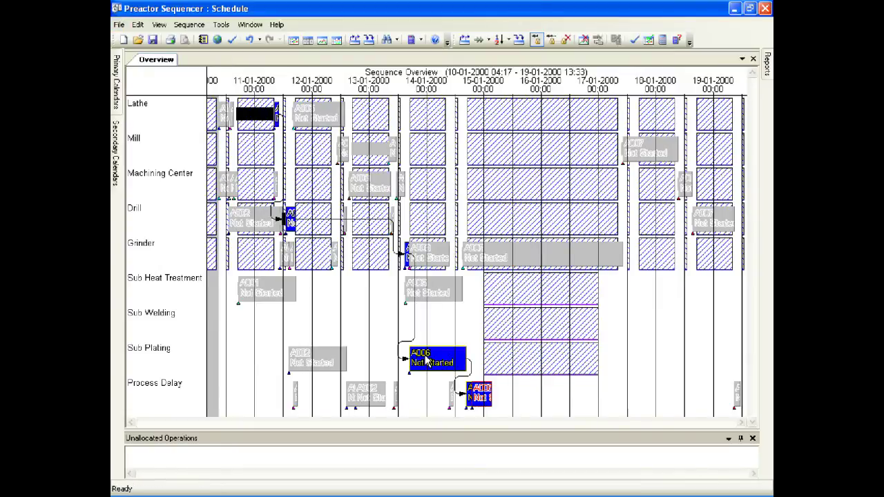
click(362, 344)
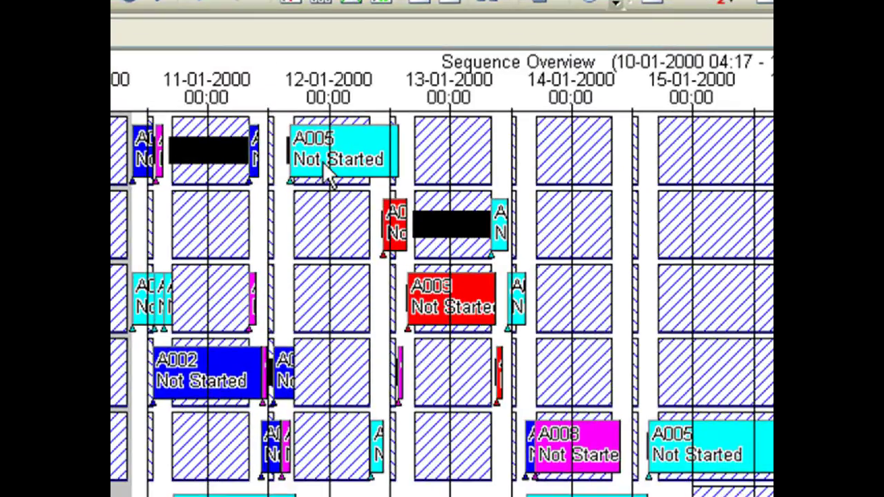
Try moving A005 on the Lathe, undo it after the constraint warnings, and un-maximise the overview
drag(327, 163, 276, 149)
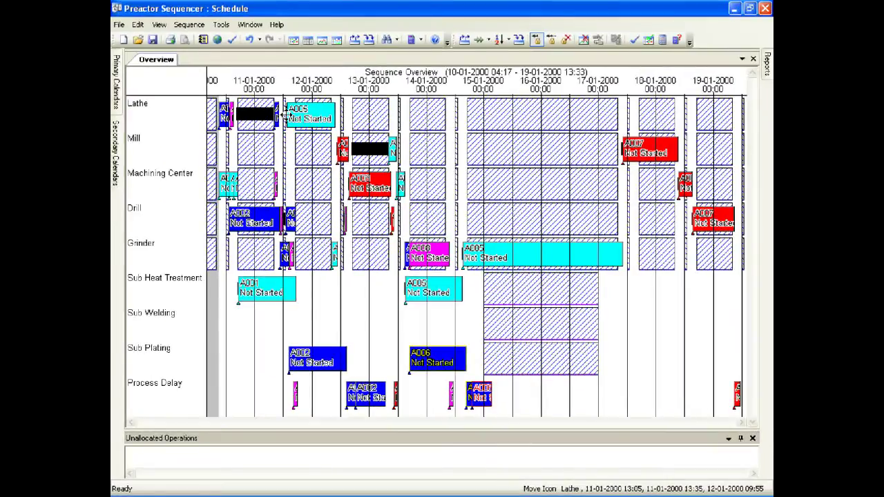
drag(285, 112, 284, 112)
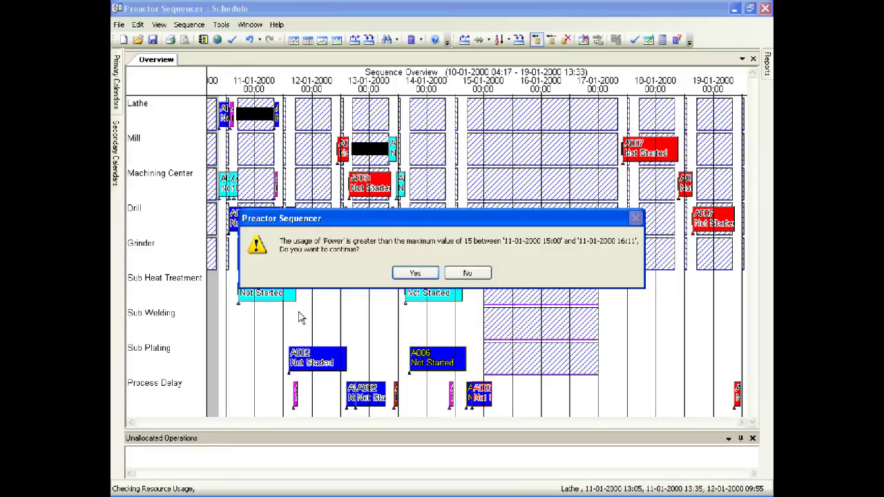
click(404, 277)
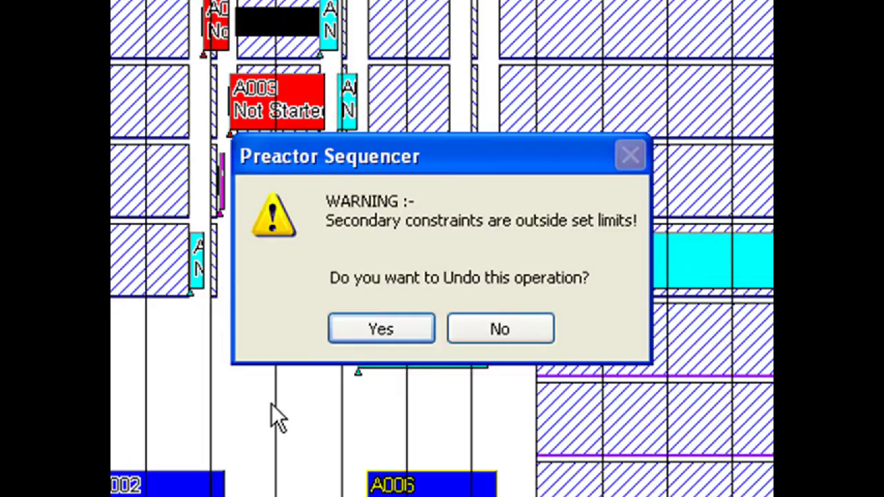
click(369, 331)
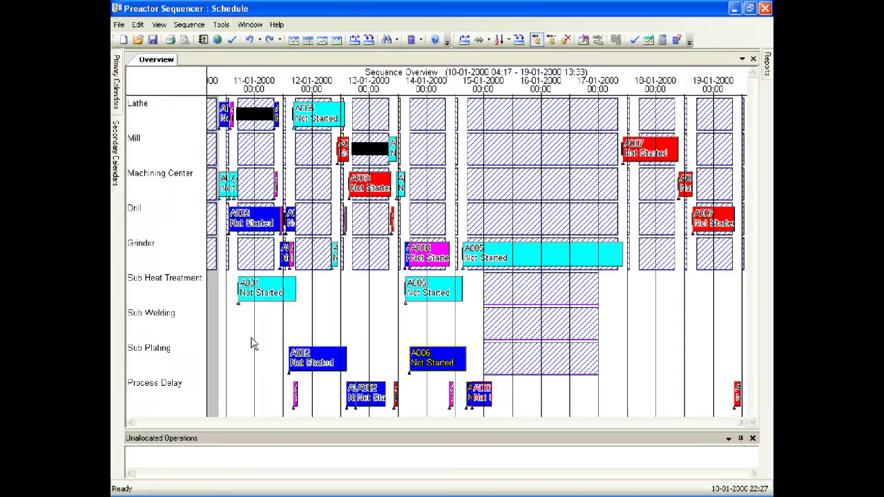
right_click(162, 62)
click(186, 87)
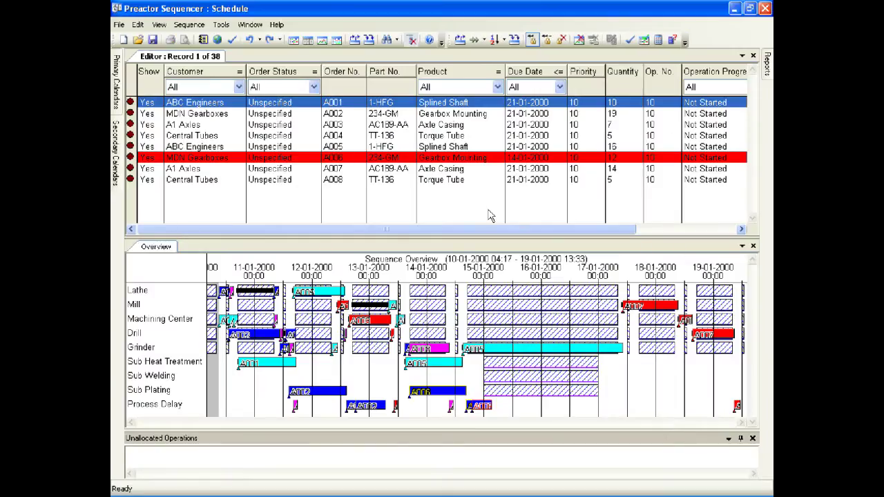
Change order A006's Priority from 10 to 1 in Edit Jobs Information
double_click(412, 162)
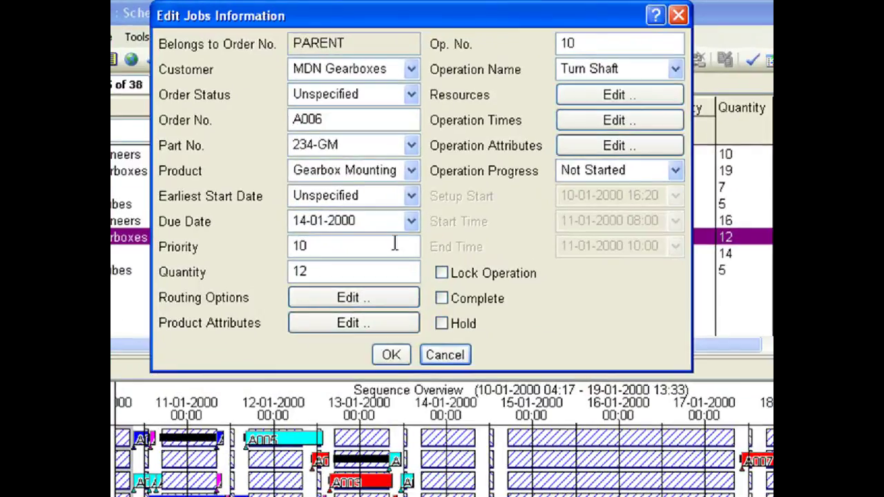
drag(321, 245, 273, 252)
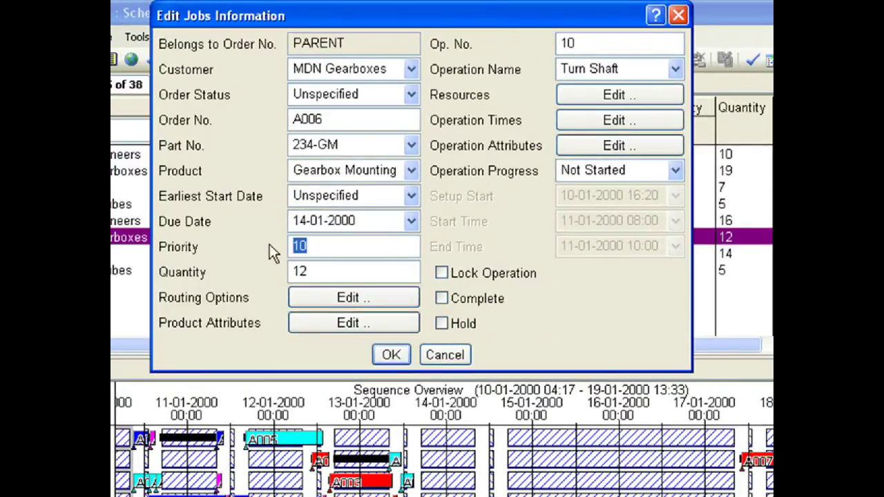
text(1)
click(388, 356)
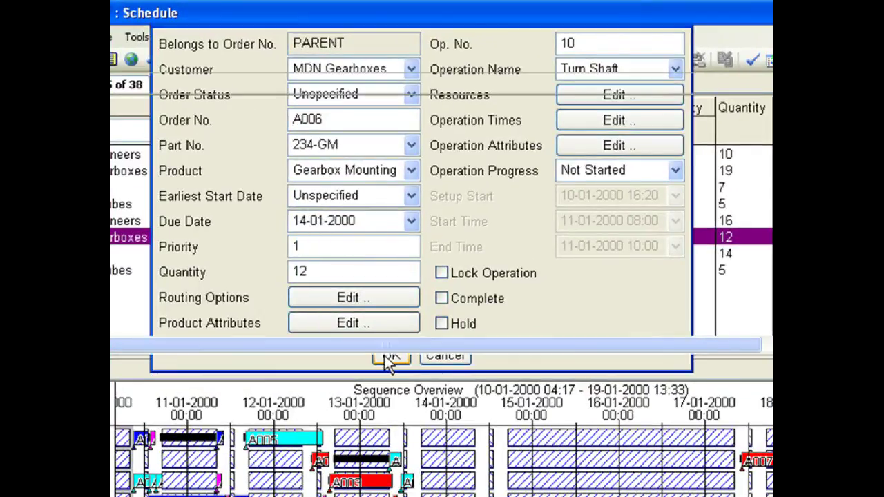
click(531, 105)
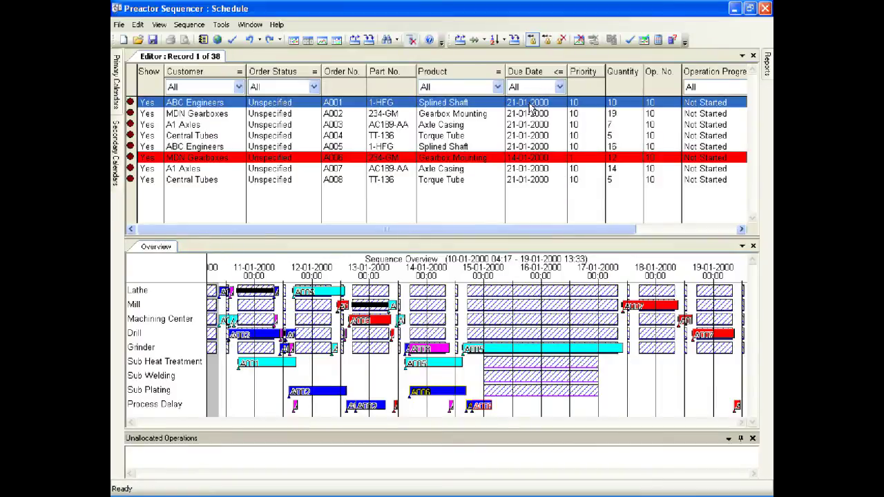
Unallocate and re-sequence all orders, then trace A006's linked operations on the Gantt chart
click(456, 46)
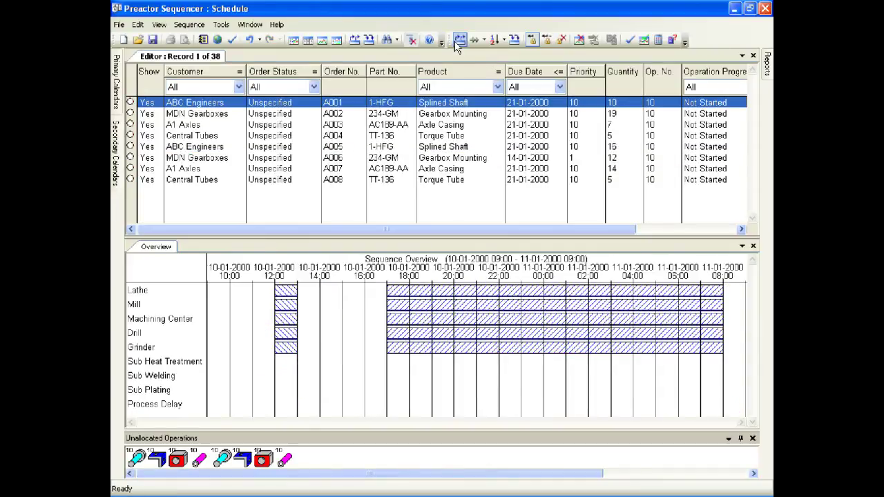
click(514, 42)
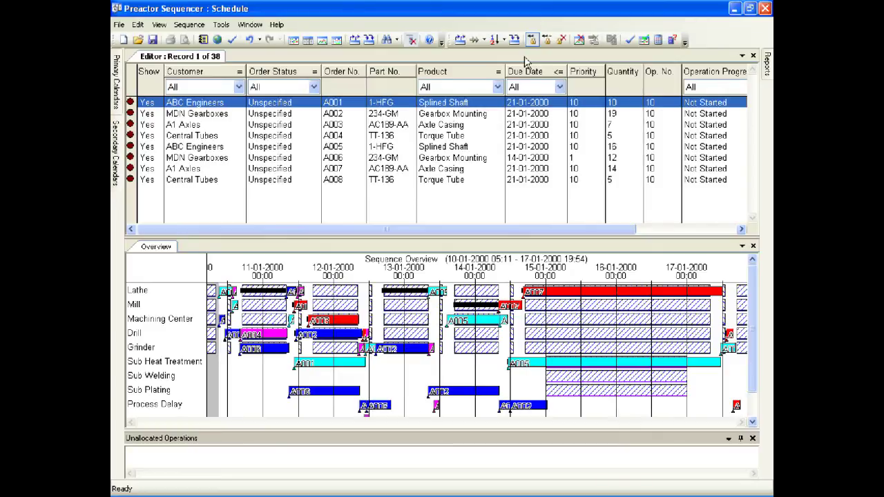
click(412, 402)
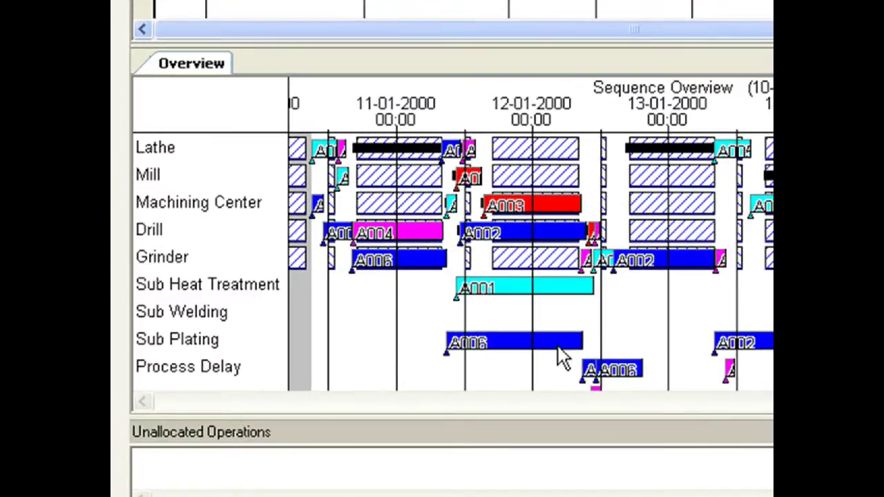
click(346, 392)
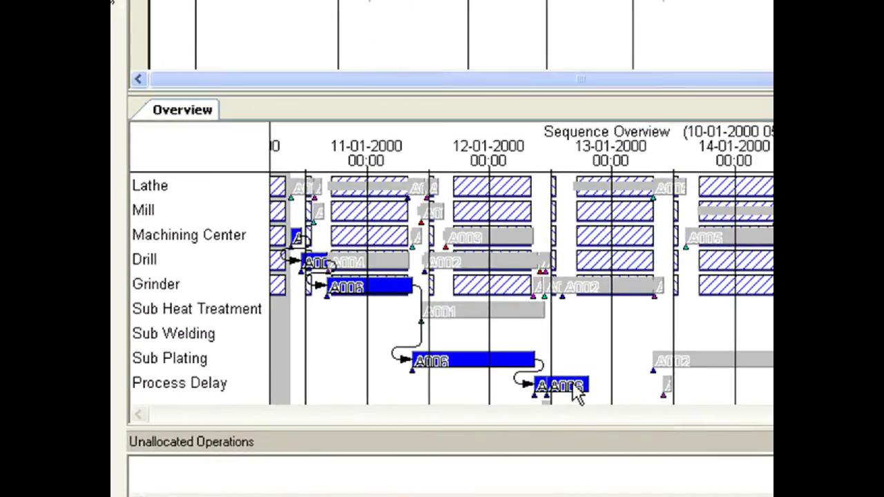
mouse_move(574, 387)
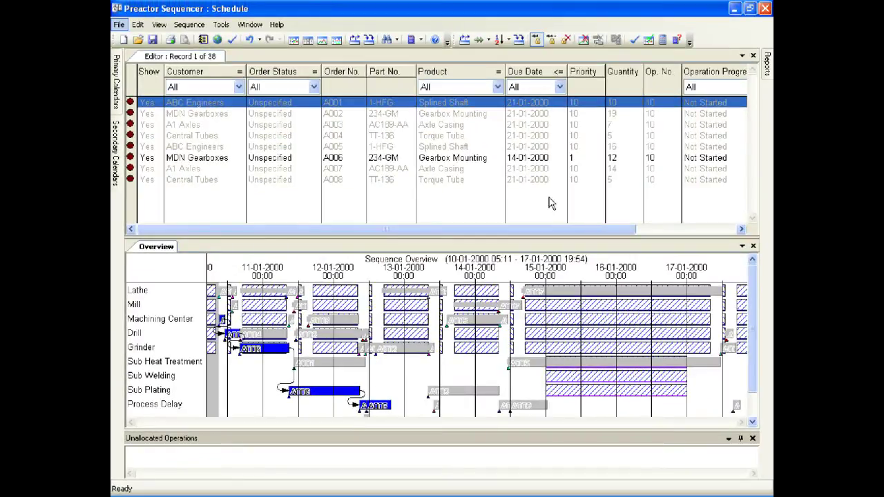
click(412, 397)
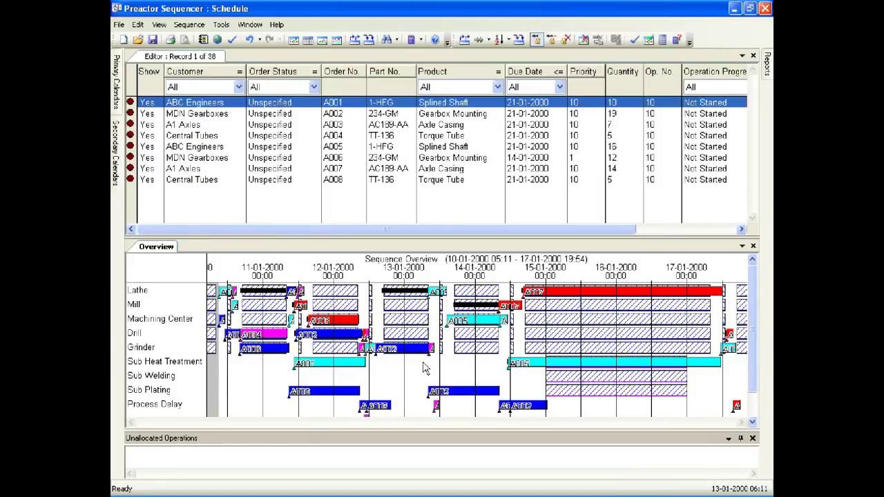
click(251, 41)
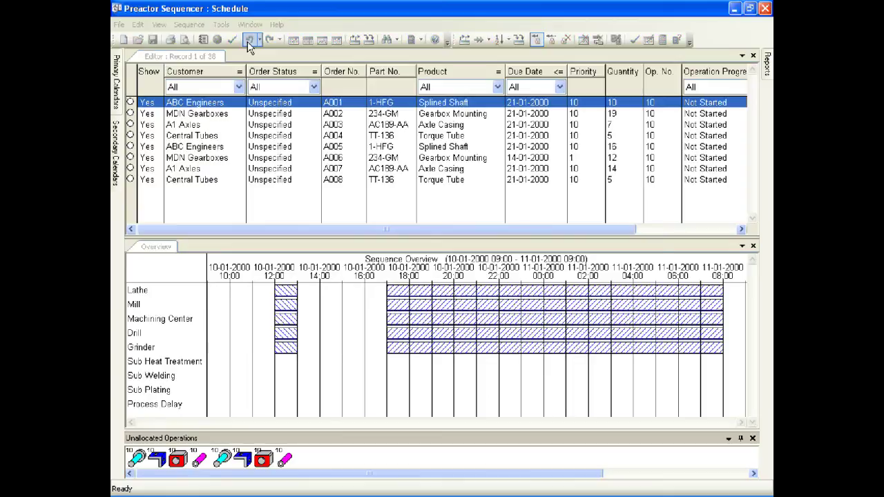
click(250, 42)
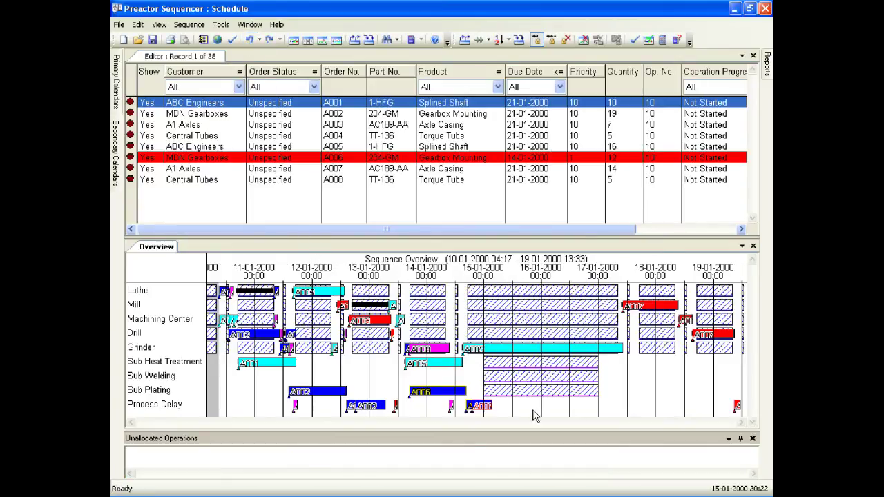
click(482, 406)
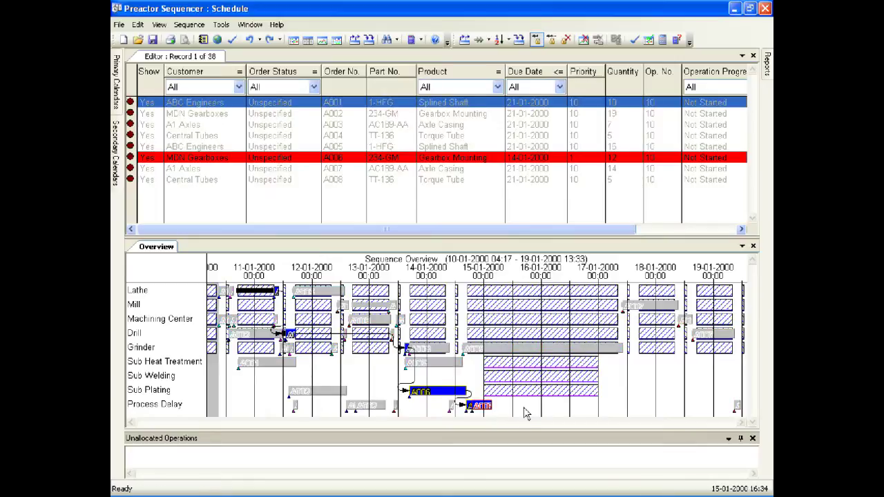
key(alt)
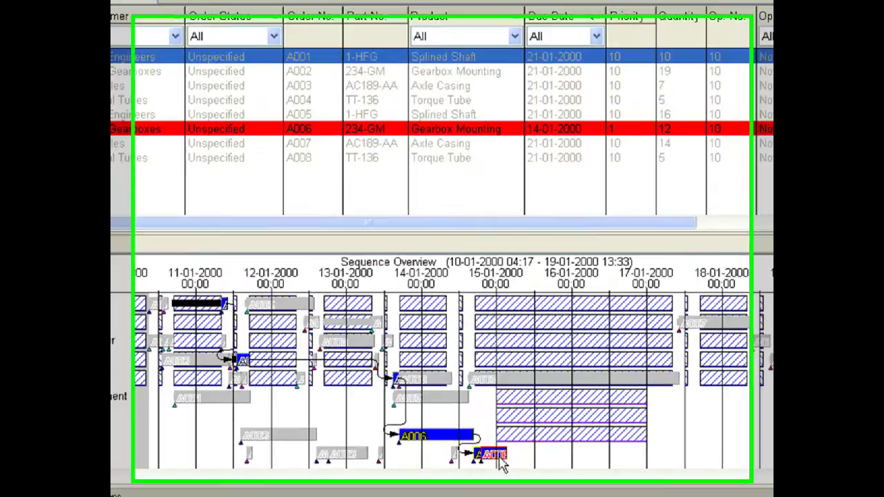
mouse_move(487, 415)
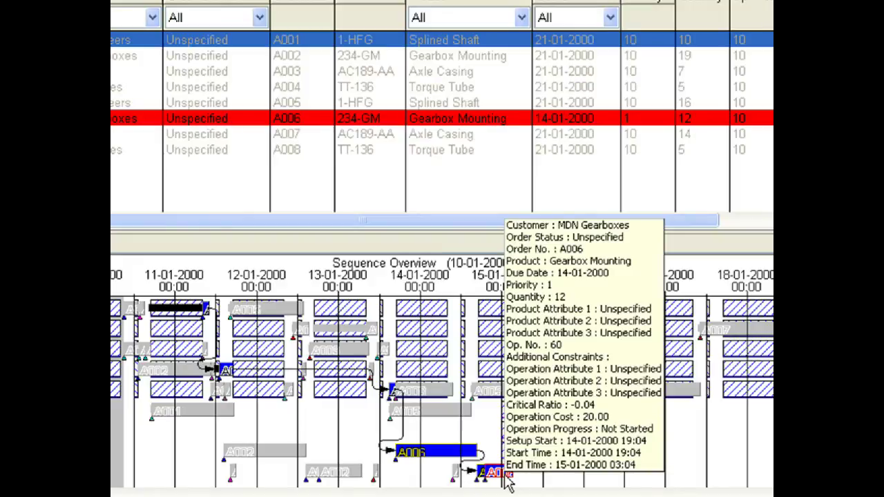